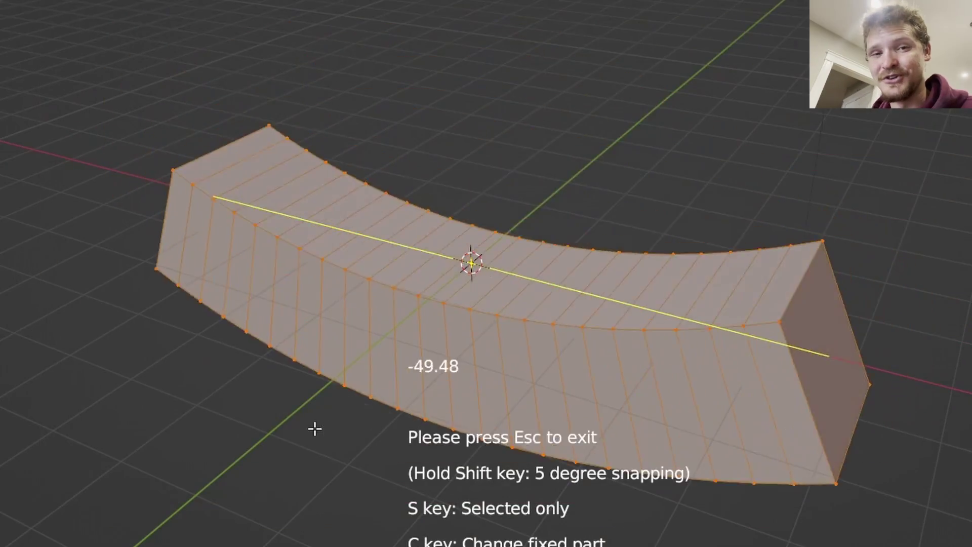
Switch the Simple Bend axis so the mesh curves vertically rather than sideways.
{"action": "key", "text": "c"}
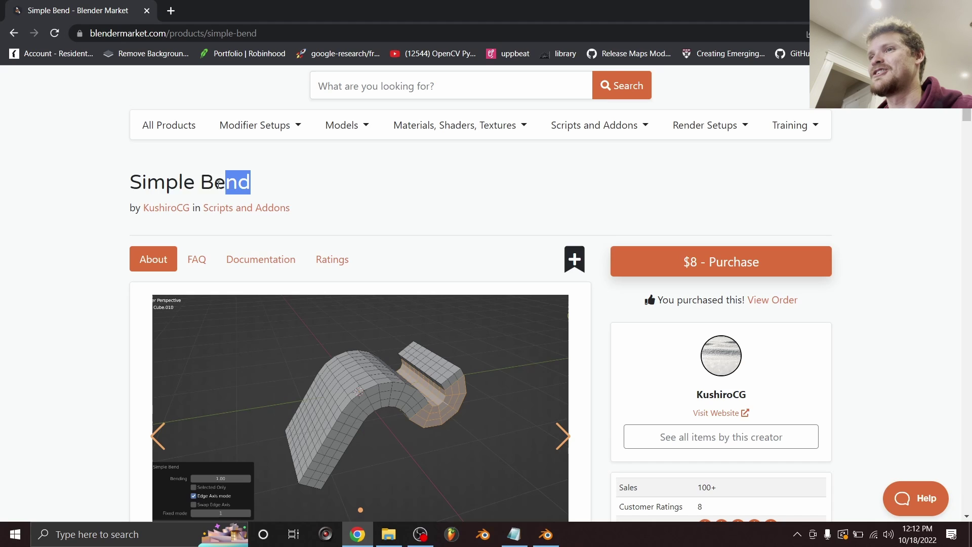
Highlight the Simple Bend title and scroll down through the Blender Market product page.
{"action": "left_click_drag", "start_coordinate": [218, 183], "coordinate": [132, 179]}
{"action": "left_click", "coordinate": [120, 193]}
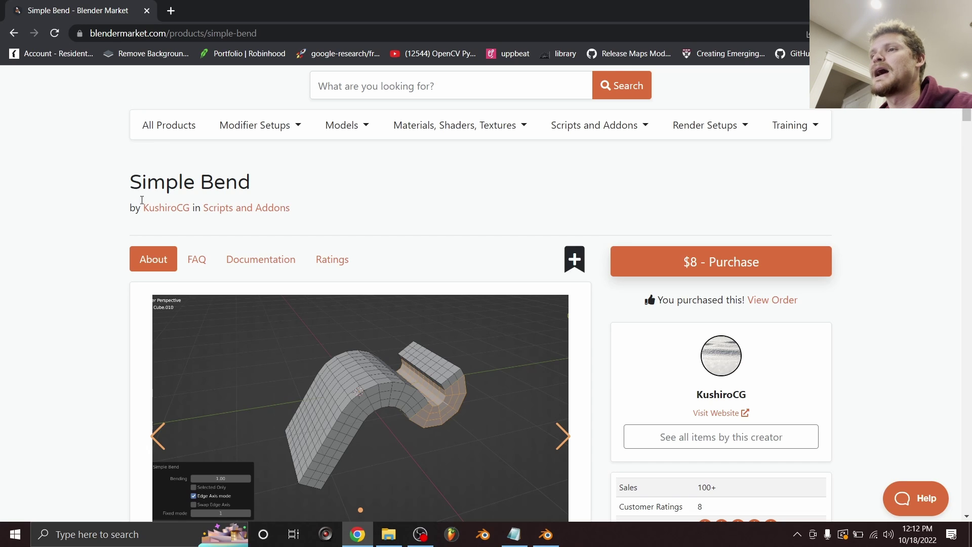
{"action": "scroll", "coordinate": [152, 199], "scroll_direction": "down", "scroll_amount": 9}
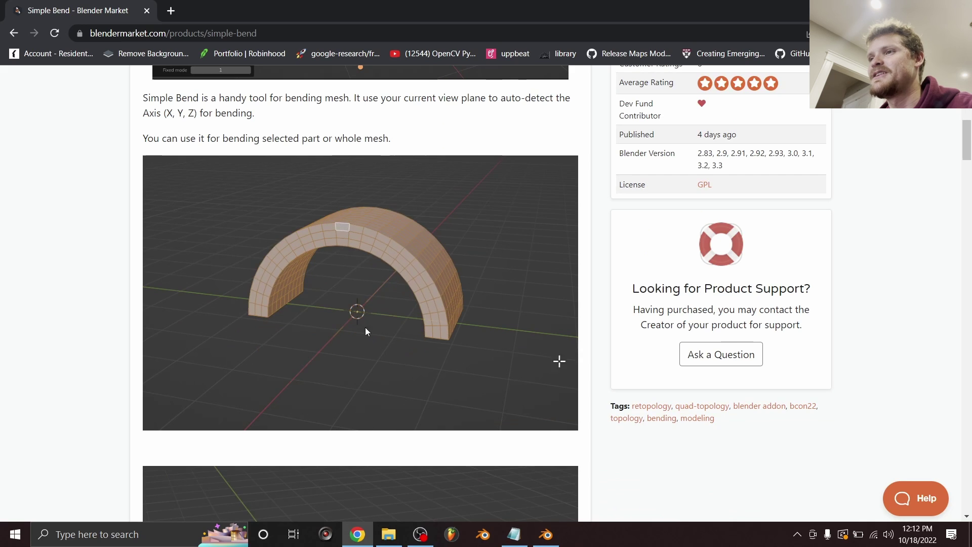
{"action": "scroll", "coordinate": [373, 281], "scroll_direction": "down", "scroll_amount": 3}
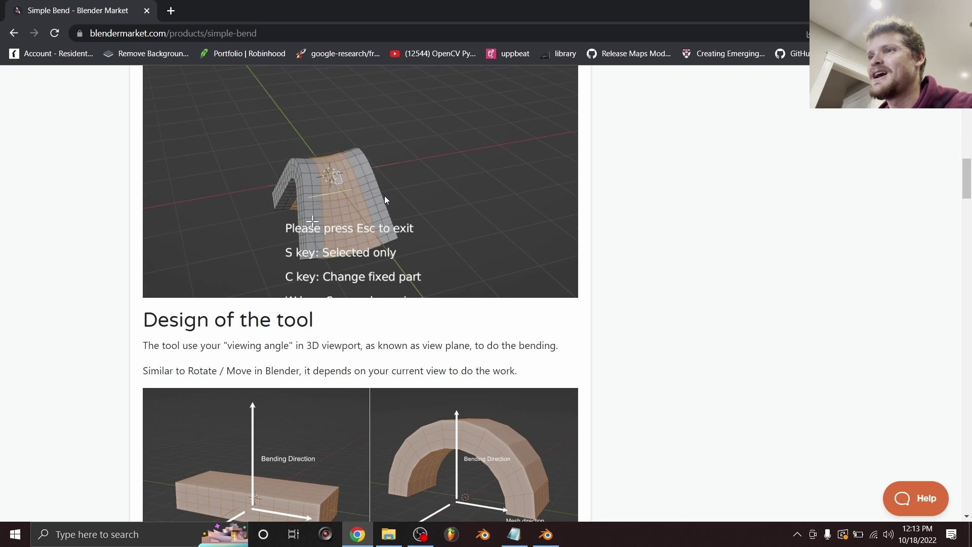
{"action": "scroll", "coordinate": [386, 234], "scroll_direction": "down", "scroll_amount": 1}
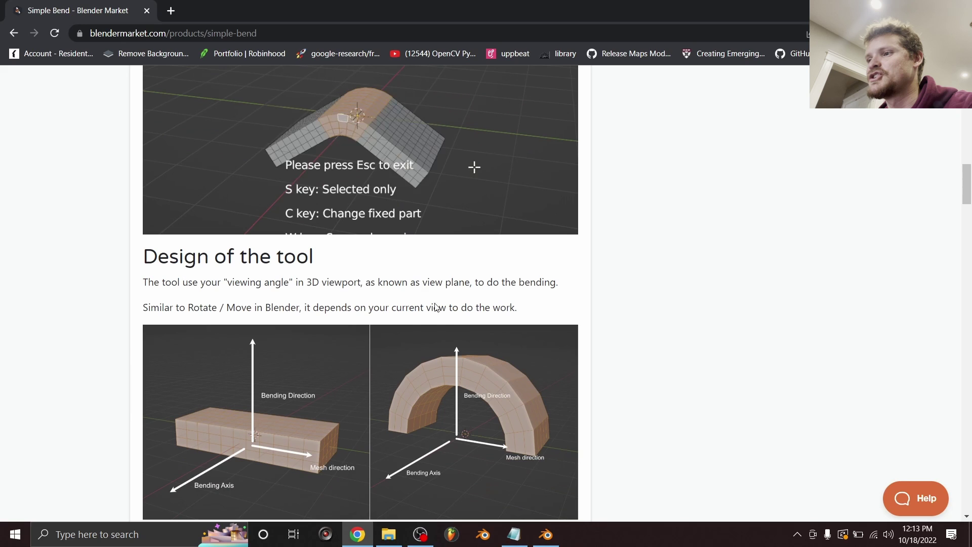
Return to Blender and zoom the viewport in on the default cube.
{"action": "left_click", "coordinate": [546, 533]}
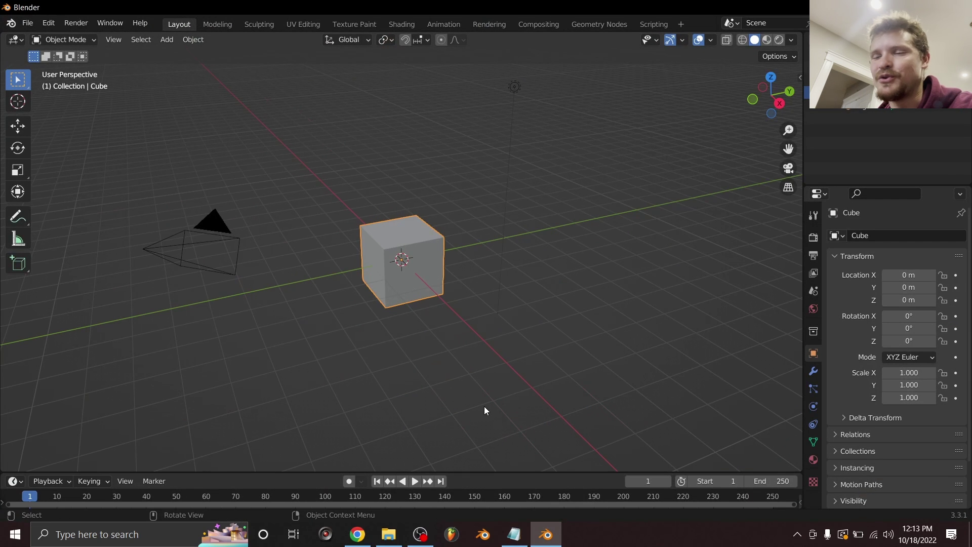
{"action": "scroll", "coordinate": [432, 281], "scroll_direction": "up", "scroll_amount": 2}
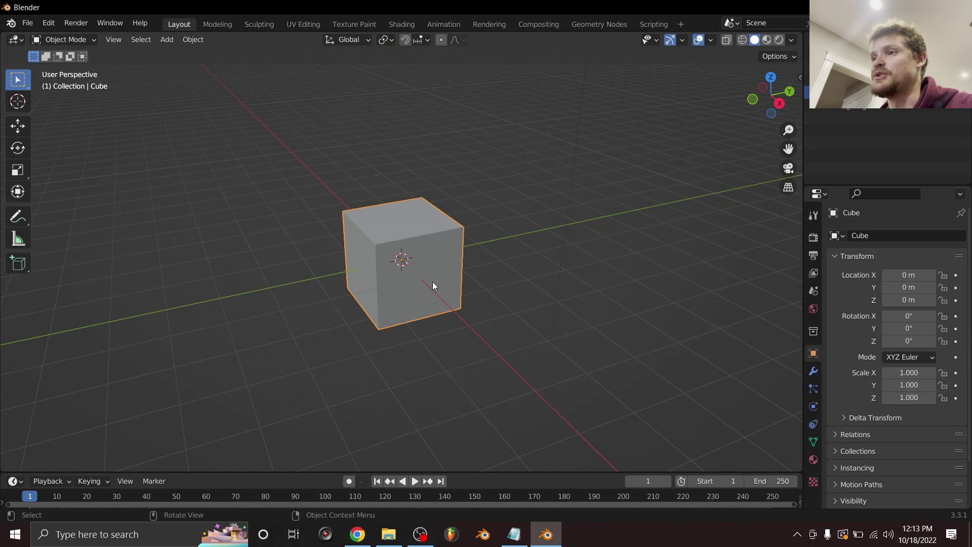
{"action": "key", "text": "F3"}
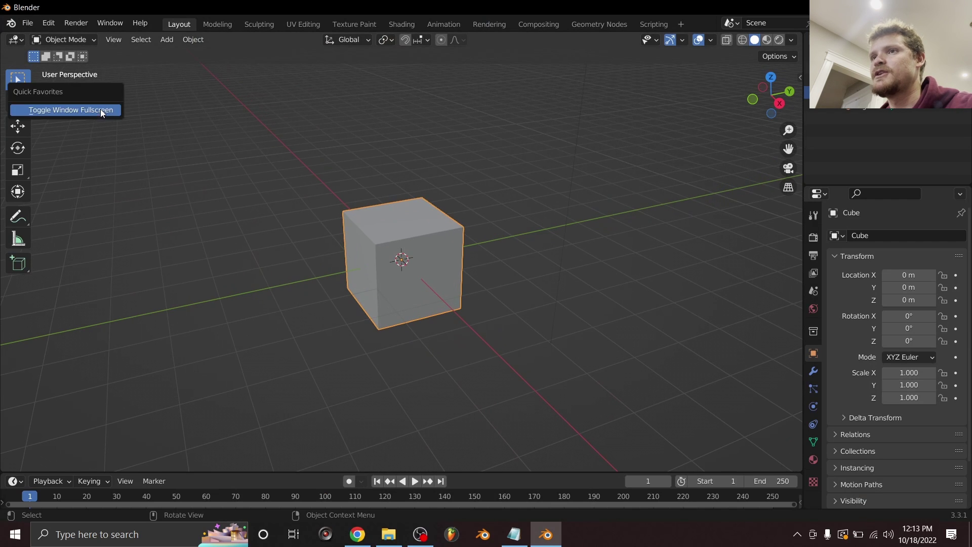
Open Preferences > Add-ons and install simple_bend 1.2.2.zip from the Desktop.
{"action": "left_click", "coordinate": [101, 108]}
{"action": "left_click", "coordinate": [48, 8]}
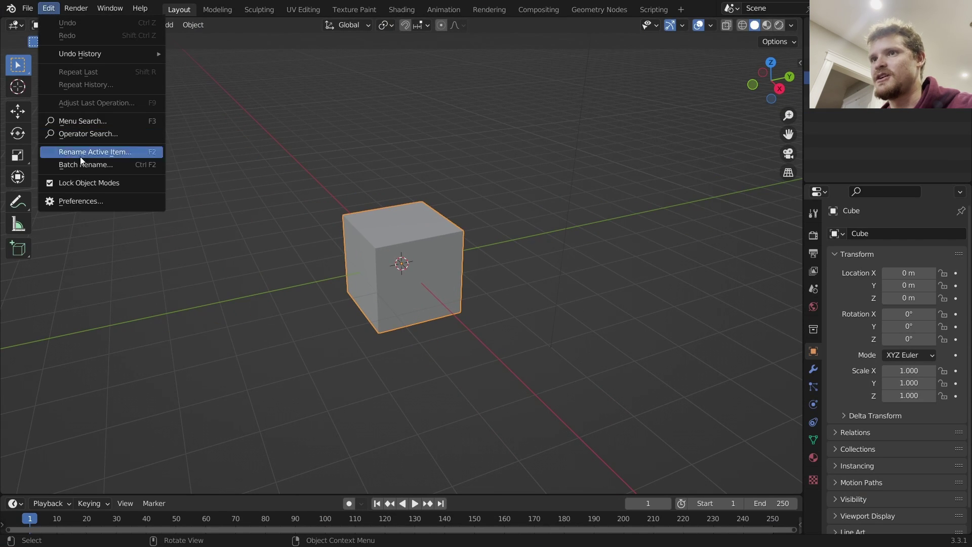
{"action": "left_click", "coordinate": [86, 201]}
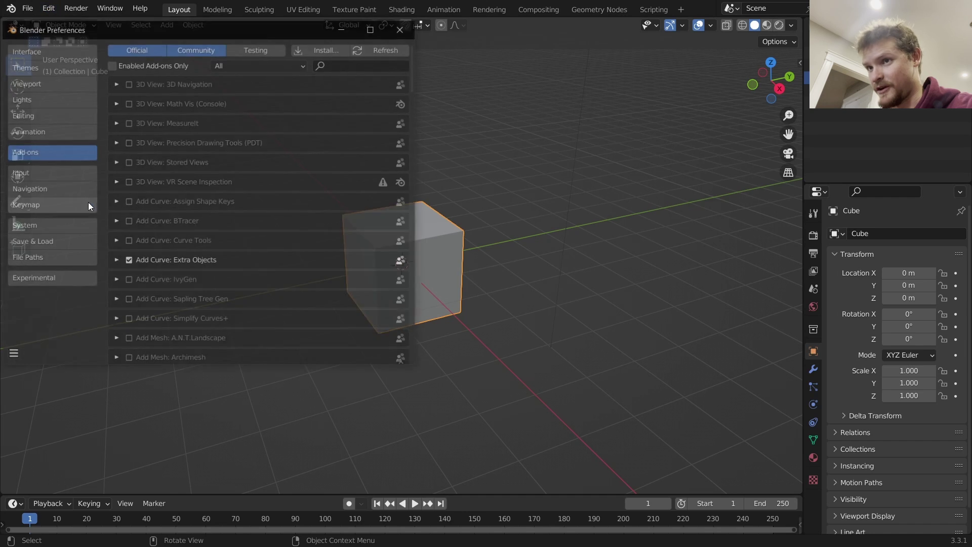
{"action": "left_click", "coordinate": [335, 47]}
{"action": "left_click", "coordinate": [42, 306]}
{"action": "scroll", "coordinate": [378, 275], "scroll_direction": "down", "scroll_amount": 8}
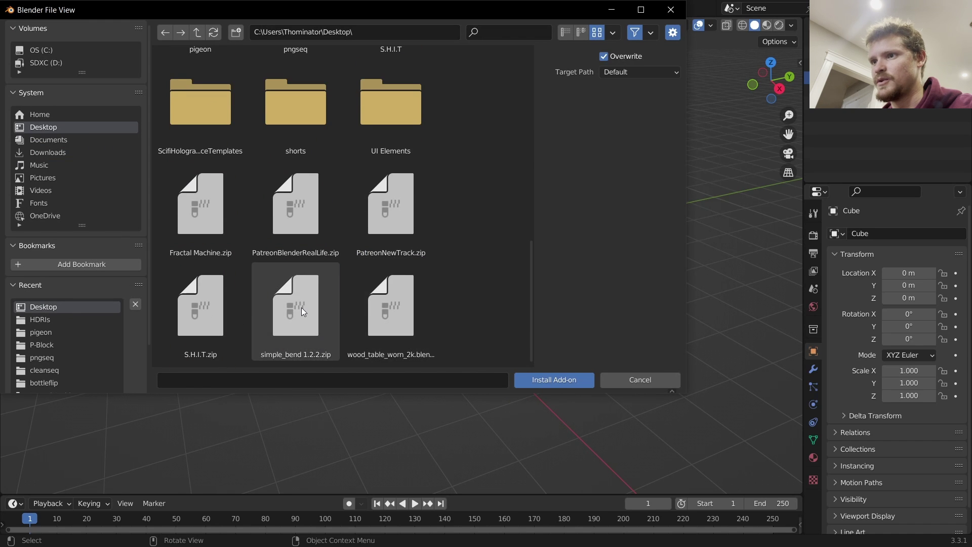
{"action": "double_click", "coordinate": [301, 308]}
Search the add-on list for 'simple' to confirm Mesh: Simple Bend is enabled.
{"action": "left_click", "coordinate": [362, 60]}
{"action": "type", "text": "simpe"}
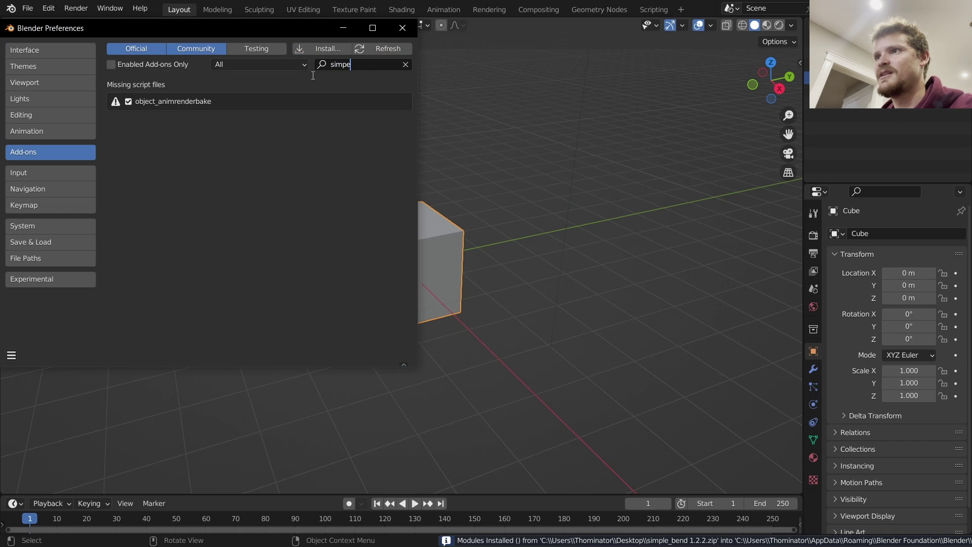
{"action": "key", "text": "BackSpace"}
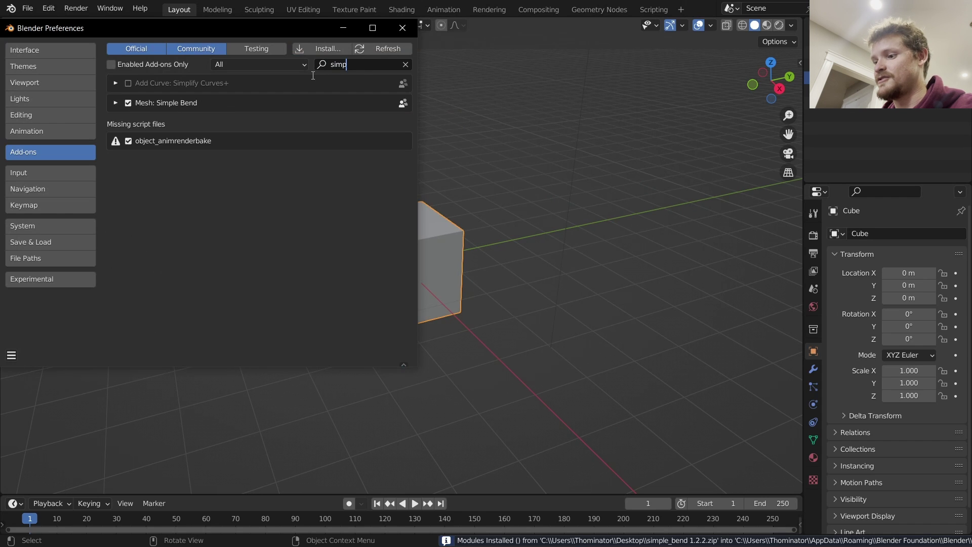
Finish the 'simple' search, close Preferences, and stretch the cube along X in Edit Mode.
{"action": "type", "text": "le"}
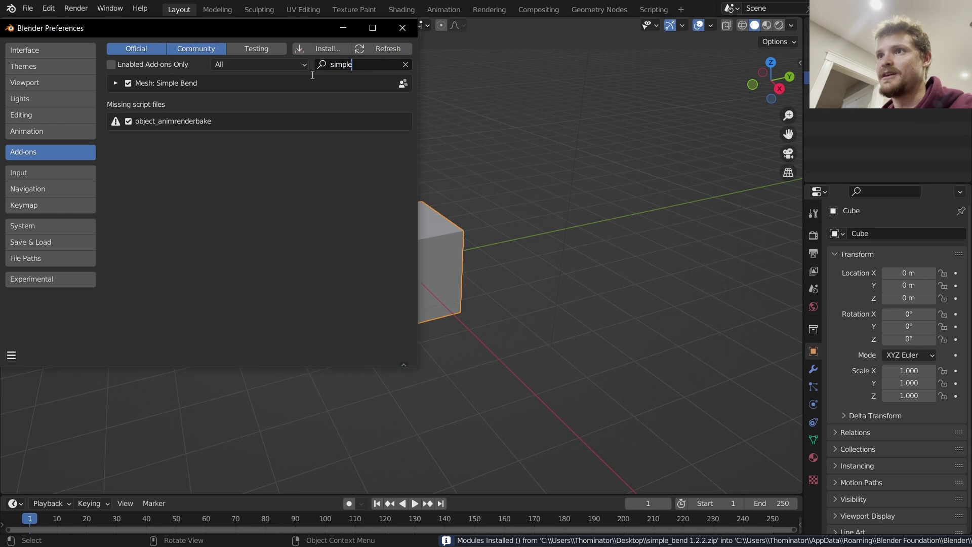
{"action": "left_click", "coordinate": [408, 34]}
{"action": "key", "text": "Tab"}
{"action": "key", "text": "s"}
{"action": "key", "text": "x"}
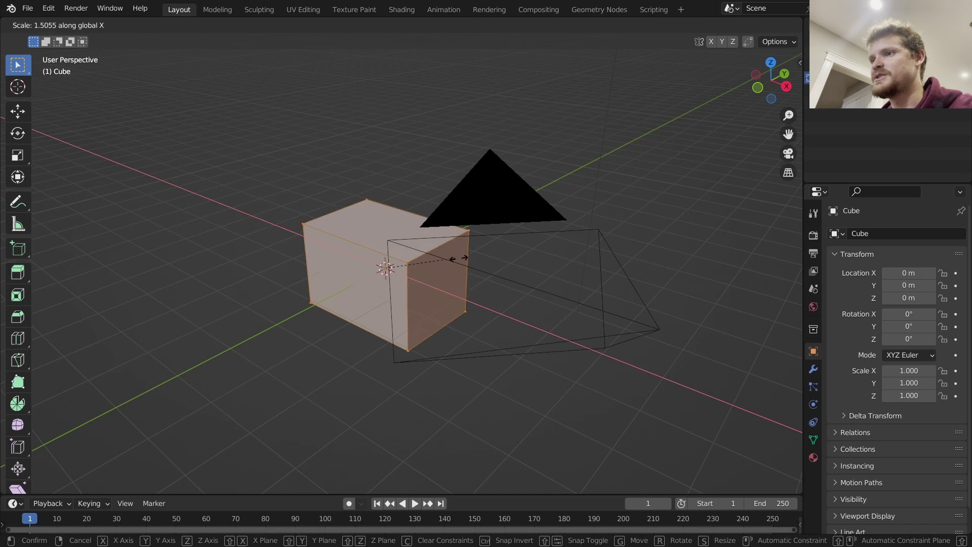
{"action": "left_click", "coordinate": [604, 278]}
Add 16 evenly spaced loop cuts across the long box and select the whole mesh.
{"action": "key", "text": "ctrl+r"}
{"action": "scroll", "coordinate": [390, 252], "scroll_direction": "up", "scroll_amount": 20}
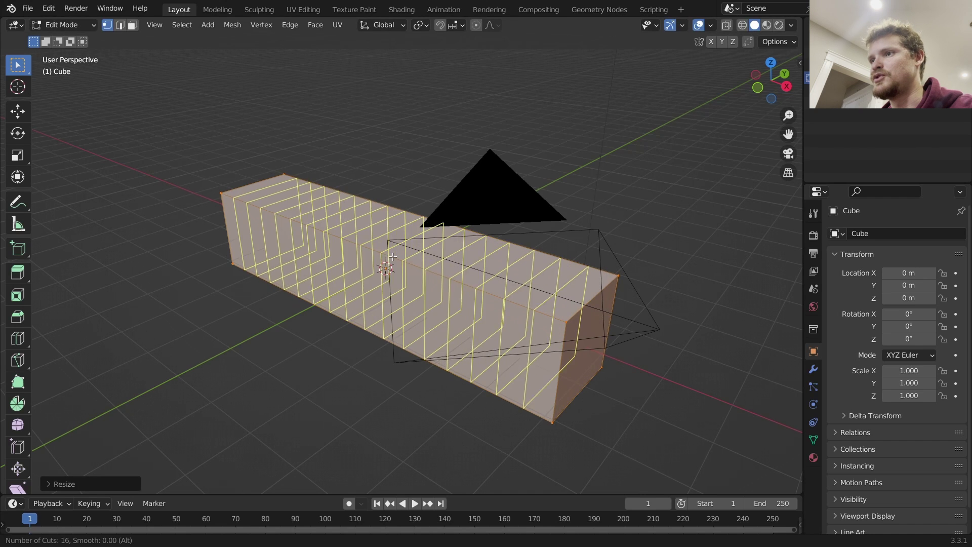
{"action": "left_click", "coordinate": [390, 252]}
{"action": "right_click", "coordinate": [390, 252]}
{"action": "middle_click_drag", "start_coordinate": [390, 251], "coordinate": [399, 248]}
{"action": "key", "text": "a"}
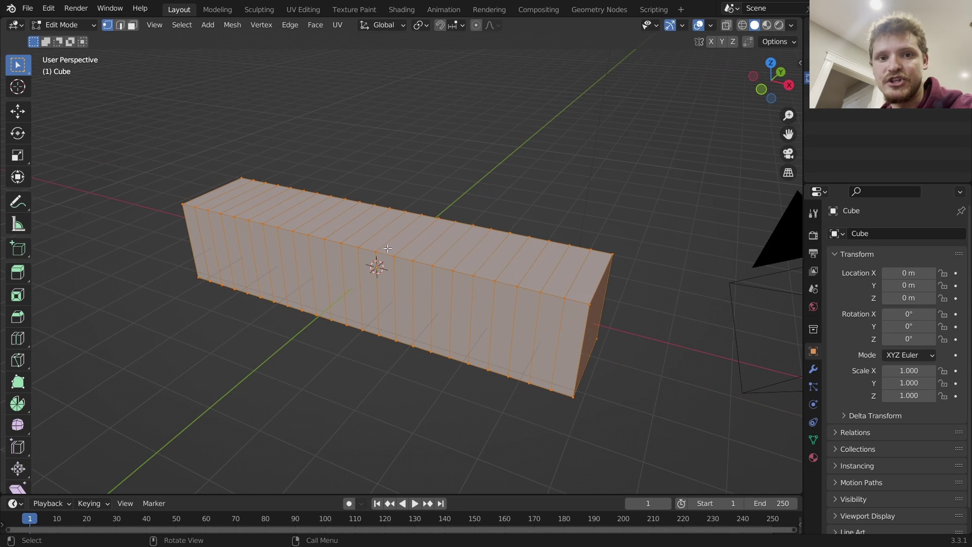
{"action": "right_click", "coordinate": [388, 248]}
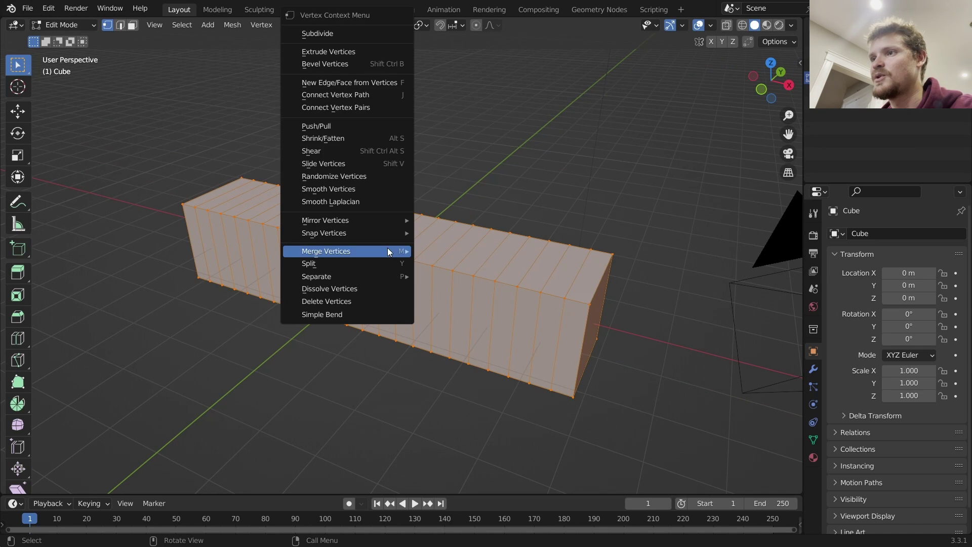
{"action": "left_click", "coordinate": [337, 315]}
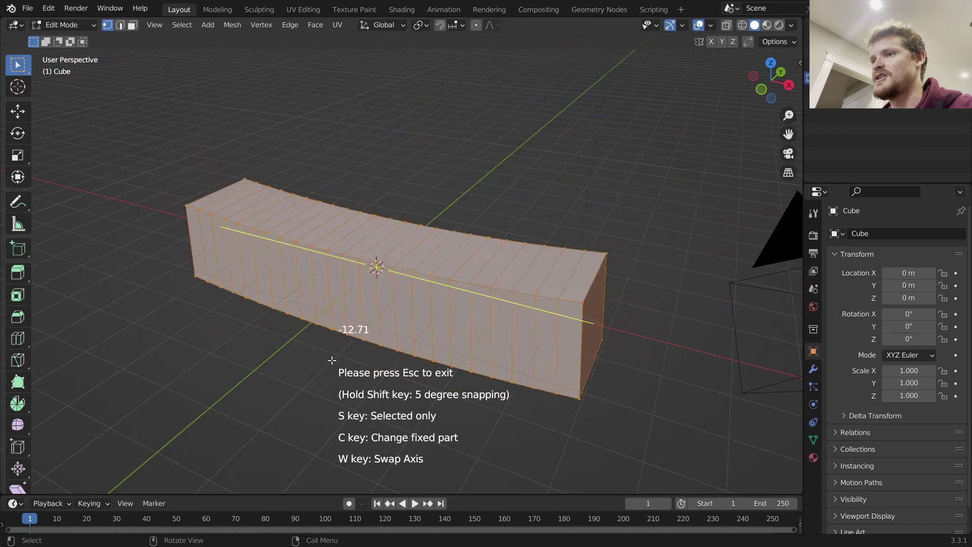
{"action": "key", "text": "w"}
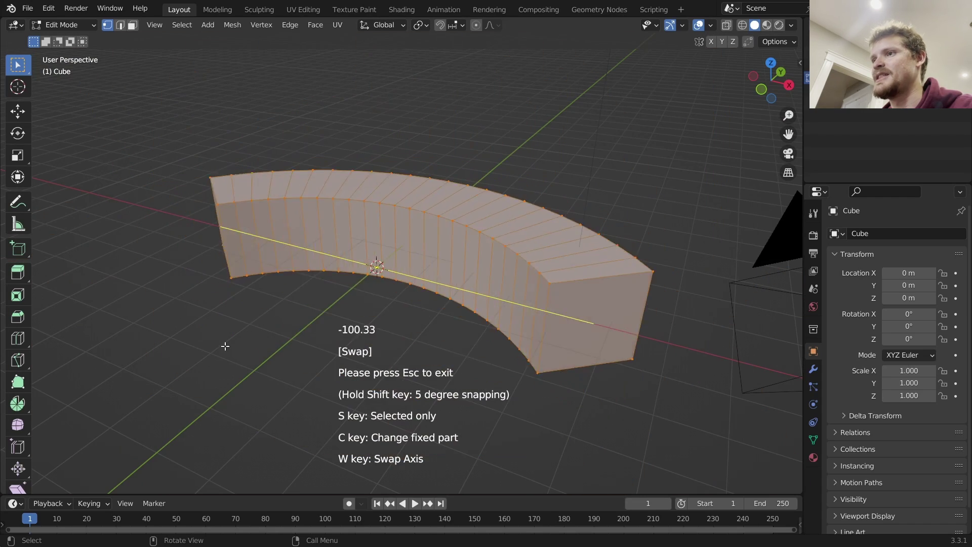
{"action": "key", "text": "w"}
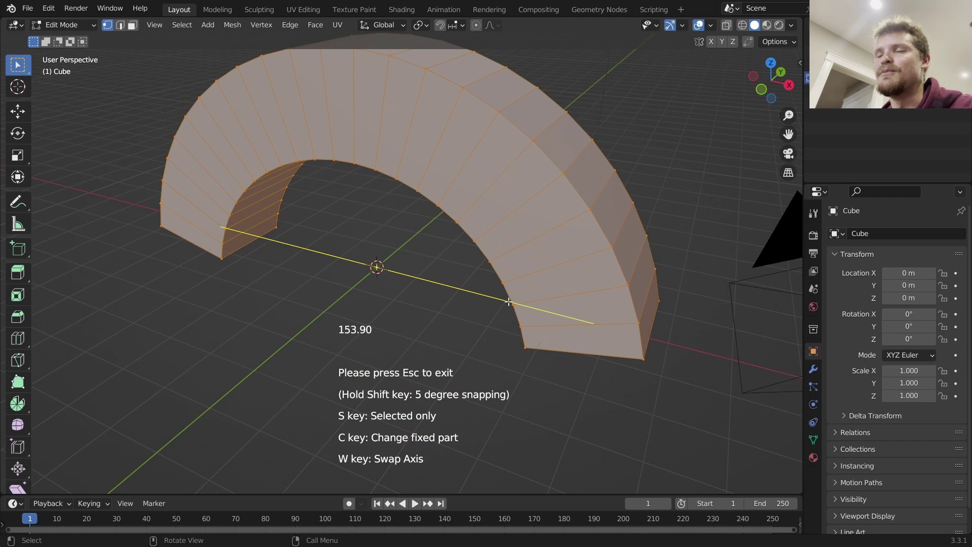
{"action": "left_click", "coordinate": [534, 299]}
{"action": "key", "text": "ctrl+z"}
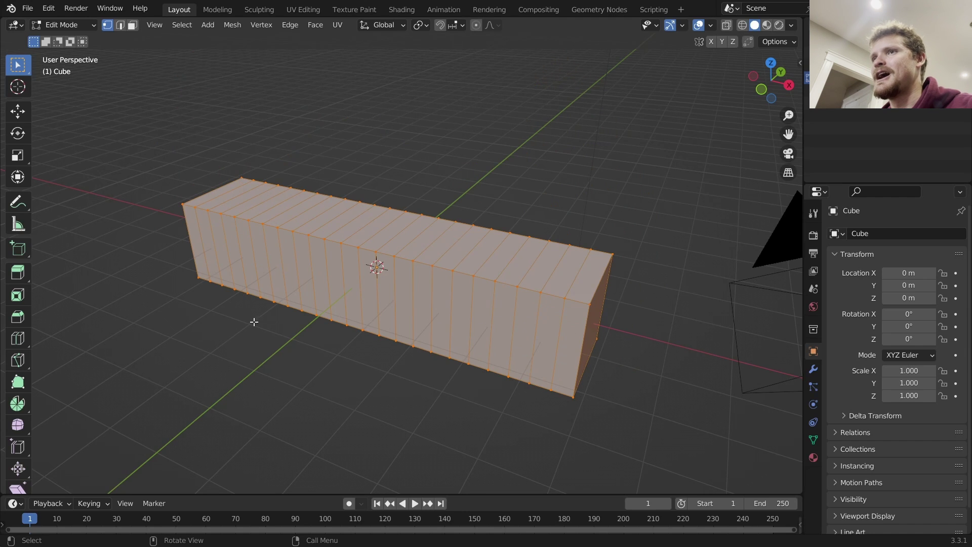
In face select mode, select four adjacent vertical face loops in the middle of the box.
{"action": "key", "text": "3"}
{"action": "left_click", "coordinate": [373, 253], "text": "alt"}
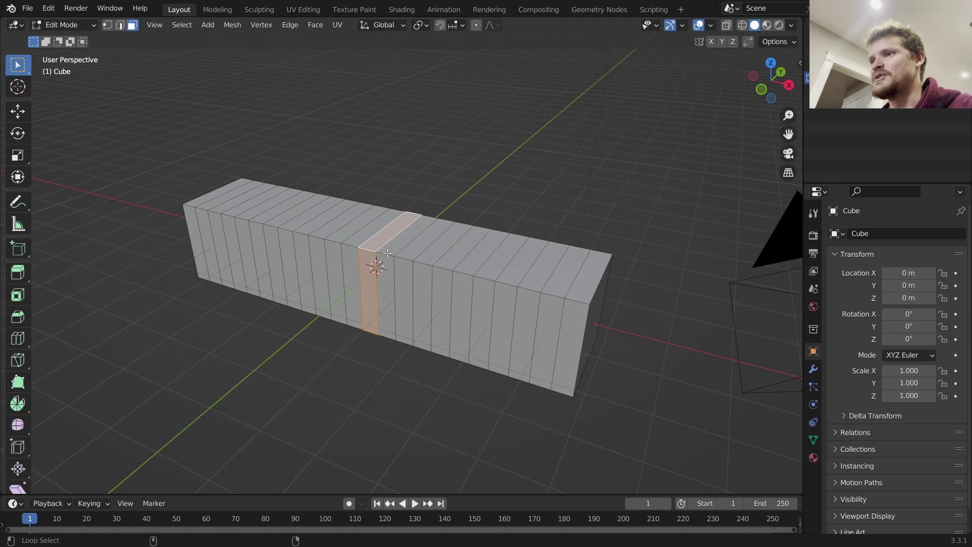
{"action": "left_click", "coordinate": [408, 258], "text": "alt+shift"}
{"action": "left_click", "coordinate": [357, 247], "text": "alt+shift"}
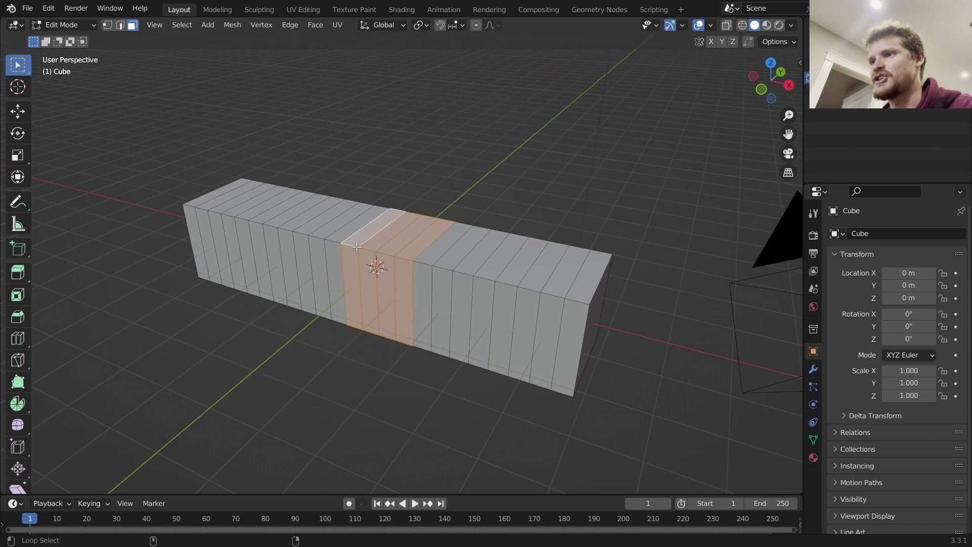
{"action": "left_click", "coordinate": [334, 240], "text": "alt+shift"}
Arch the selected loops with Simple Bend, then undo it and return to Object Mode.
{"action": "right_click", "coordinate": [355, 244]}
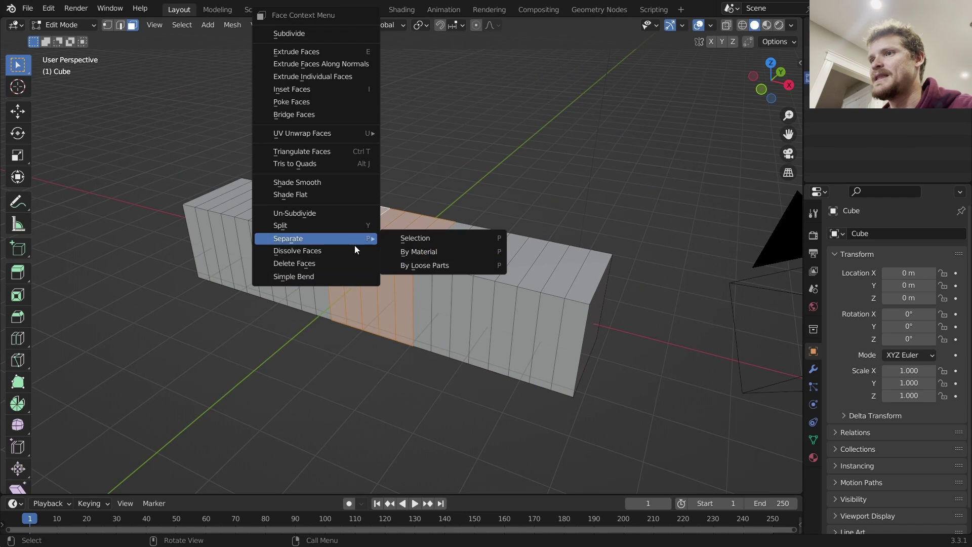
{"action": "left_click", "coordinate": [333, 272]}
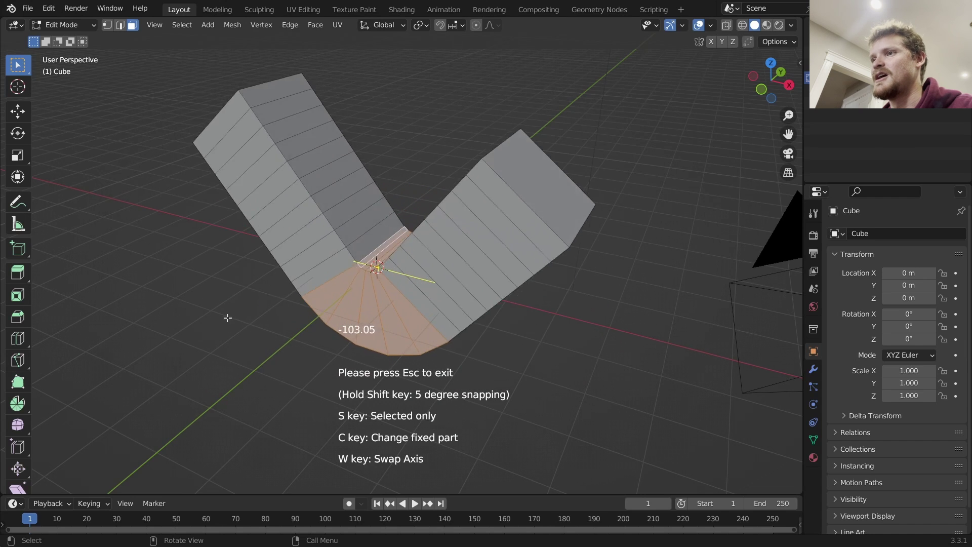
{"action": "left_click", "coordinate": [450, 299]}
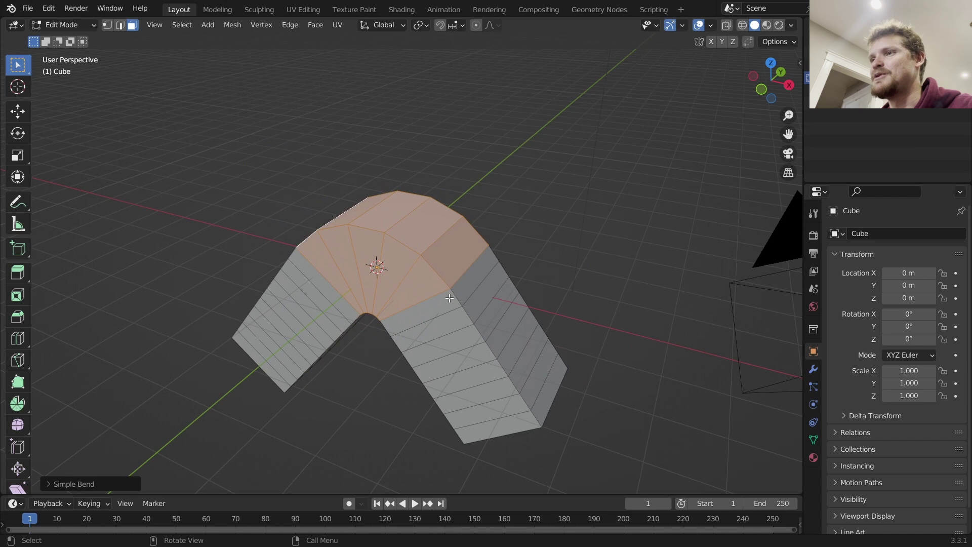
{"action": "key", "text": "ctrl+z"}
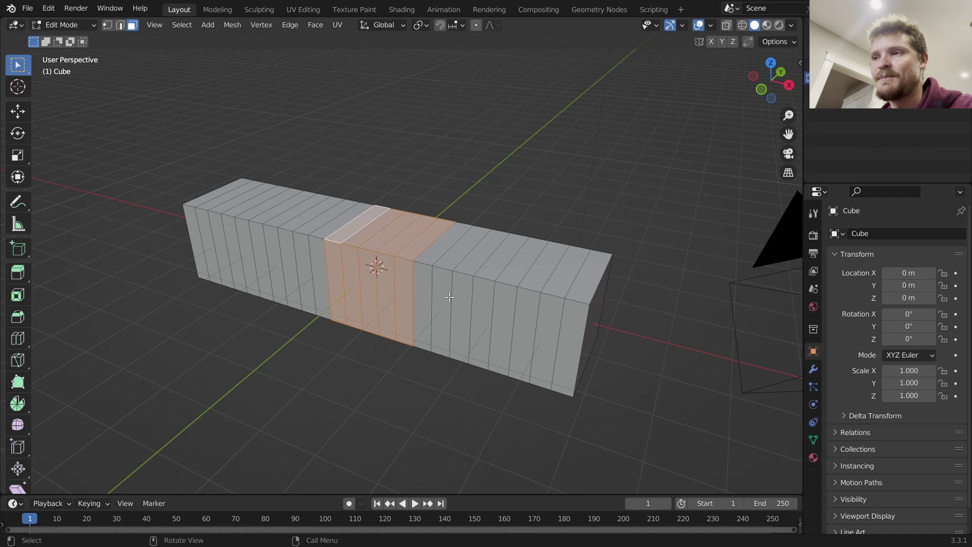
{"action": "key", "text": "Tab"}
Delete the box and add a cylinder with its Depth set to 9.21 m.
{"action": "key", "text": "x"}
{"action": "left_click", "coordinate": [449, 278]}
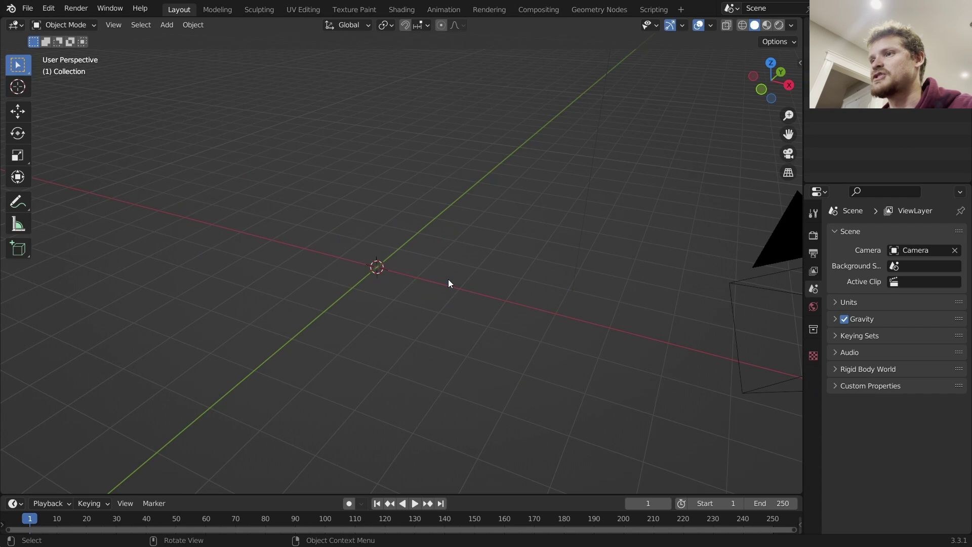
{"action": "key", "text": "shift+a"}
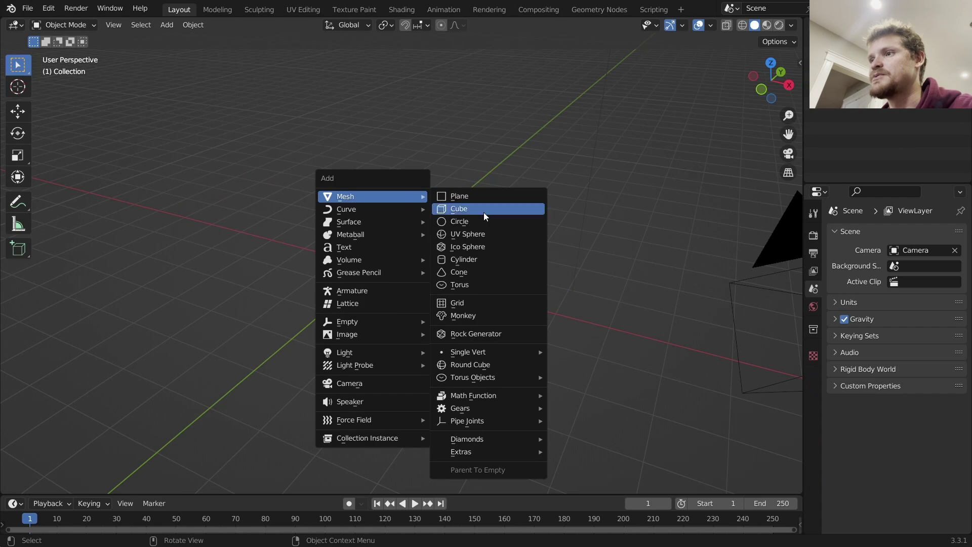
{"action": "left_click", "coordinate": [472, 263]}
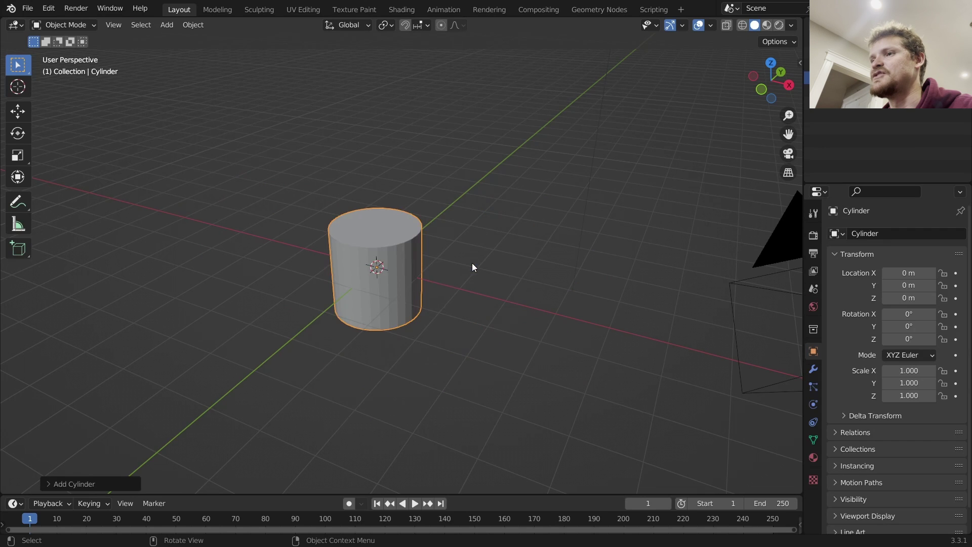
{"action": "left_click", "coordinate": [78, 484]}
{"action": "left_click_drag", "start_coordinate": [157, 360], "coordinate": [196, 284]}
Slice the cylinder with 24 evenly spaced horizontal loop cuts in Edit Mode.
{"action": "key", "text": "Tab"}
{"action": "scroll", "coordinate": [392, 257], "scroll_direction": "down", "scroll_amount": 2}
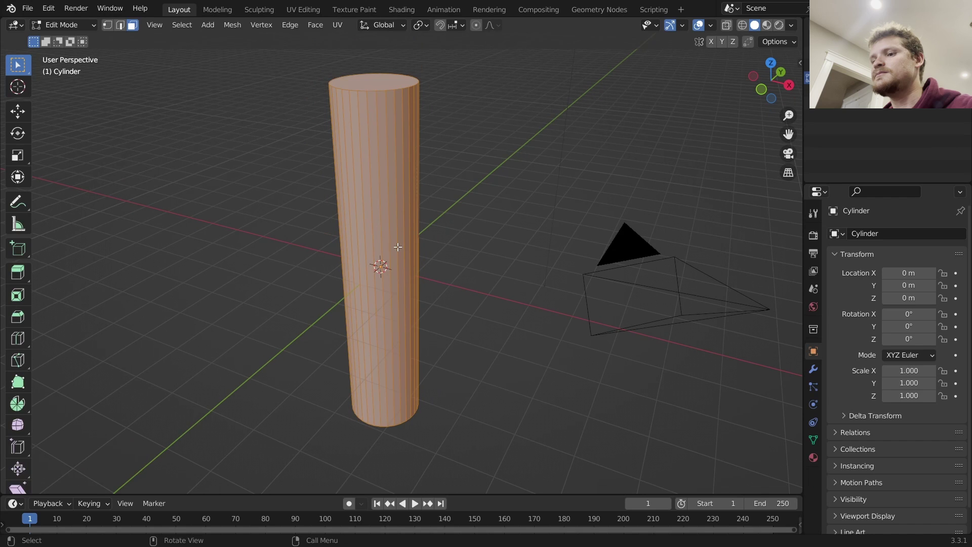
{"action": "key", "text": "ctrl+r"}
{"action": "scroll", "coordinate": [392, 256], "scroll_direction": "up", "scroll_amount": 4}
{"action": "scroll", "coordinate": [393, 257], "scroll_direction": "up", "scroll_amount": 20}
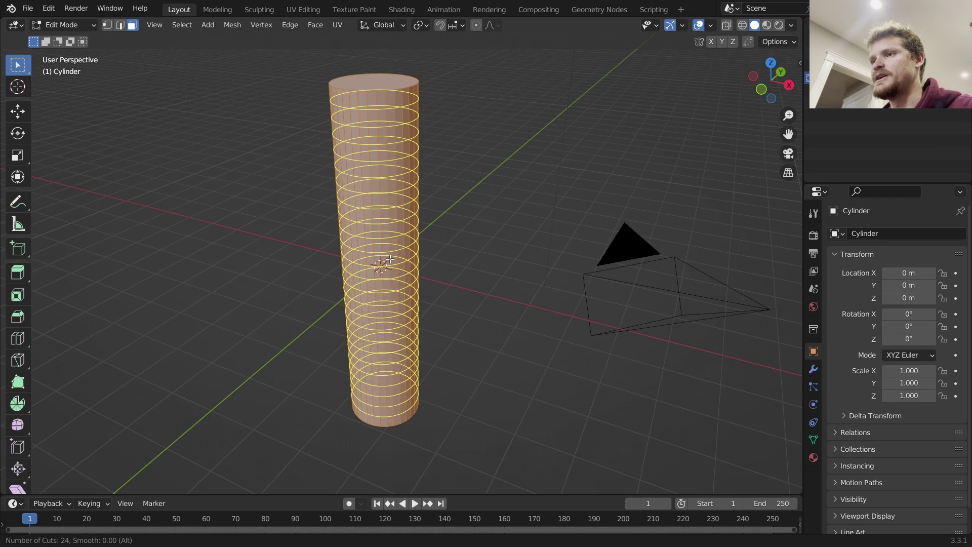
{"action": "left_click", "coordinate": [391, 258]}
{"action": "right_click", "coordinate": [391, 261]}
Select a band of face rings around the middle of the cylinder.
{"action": "key", "text": "3"}
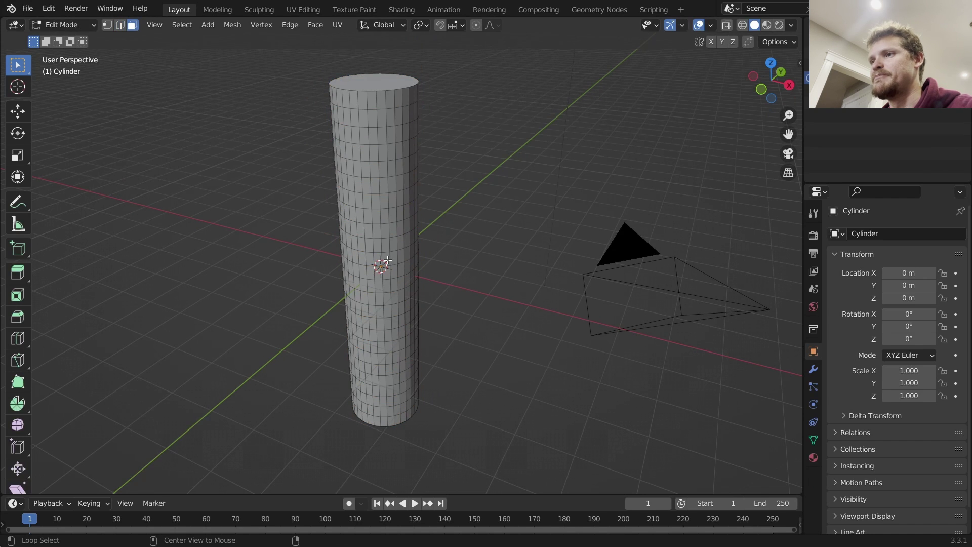
{"action": "left_click", "coordinate": [385, 260], "text": "alt"}
{"action": "left_click", "coordinate": [394, 248], "text": "alt+shift"}
{"action": "left_click", "coordinate": [397, 274], "text": "alt+shift"}
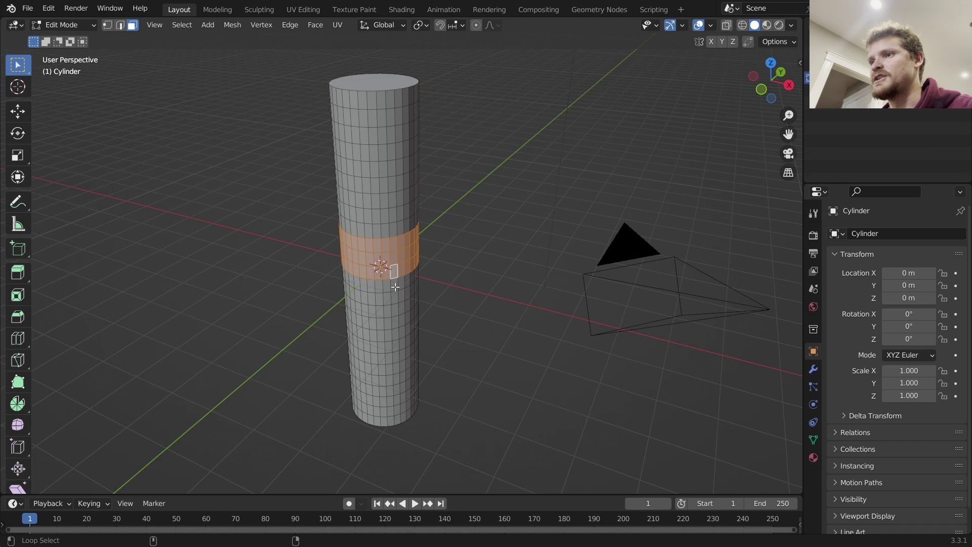
{"action": "left_click", "coordinate": [394, 286], "text": "alt+shift"}
Bend the band 90 degrees with Simple Bend, swapping the axis with W.
{"action": "right_click", "coordinate": [364, 281]}
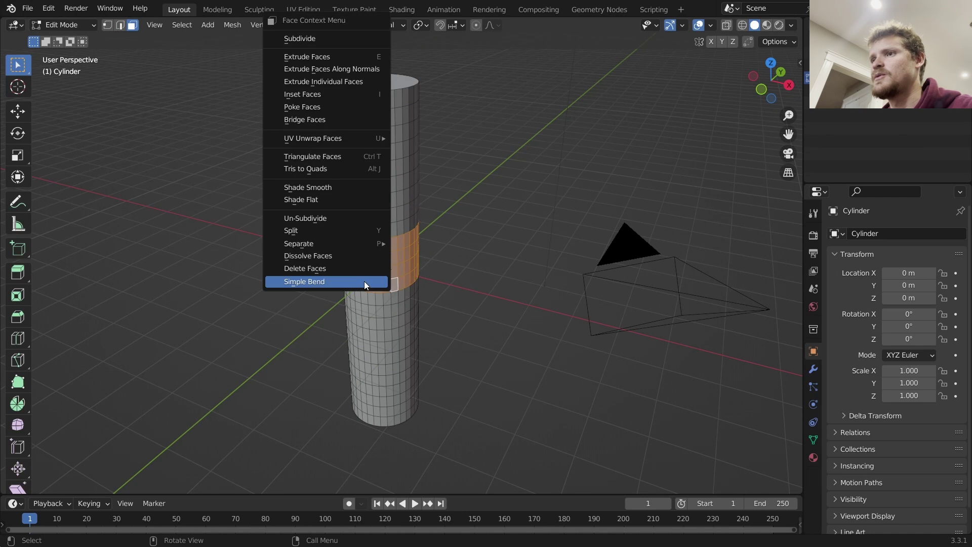
{"action": "left_click", "coordinate": [364, 281]}
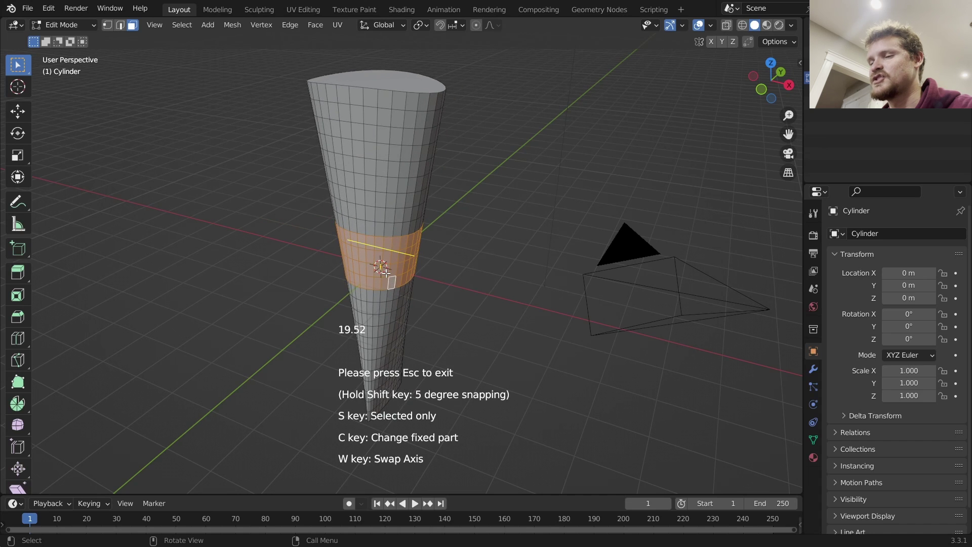
{"action": "key", "text": "w"}
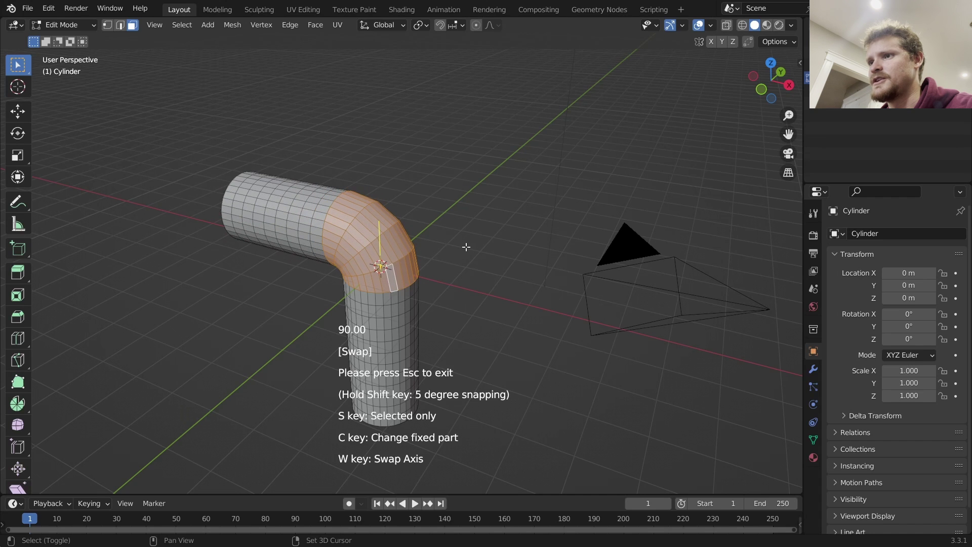
{"action": "left_click", "coordinate": [467, 246]}
Select a band of face rings on the pipe's horizontal arm.
{"action": "middle_click_drag", "start_coordinate": [363, 237], "coordinate": [442, 233], "text": "shift"}
{"action": "scroll", "coordinate": [441, 233], "scroll_direction": "up", "scroll_amount": 2}
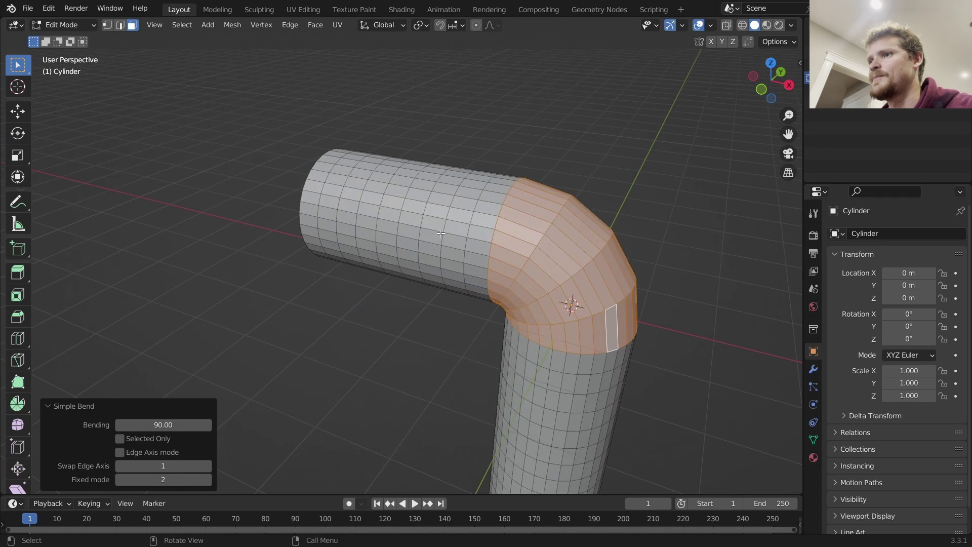
{"action": "left_click", "coordinate": [382, 211], "text": "alt"}
{"action": "left_click", "coordinate": [389, 205], "text": "alt"}
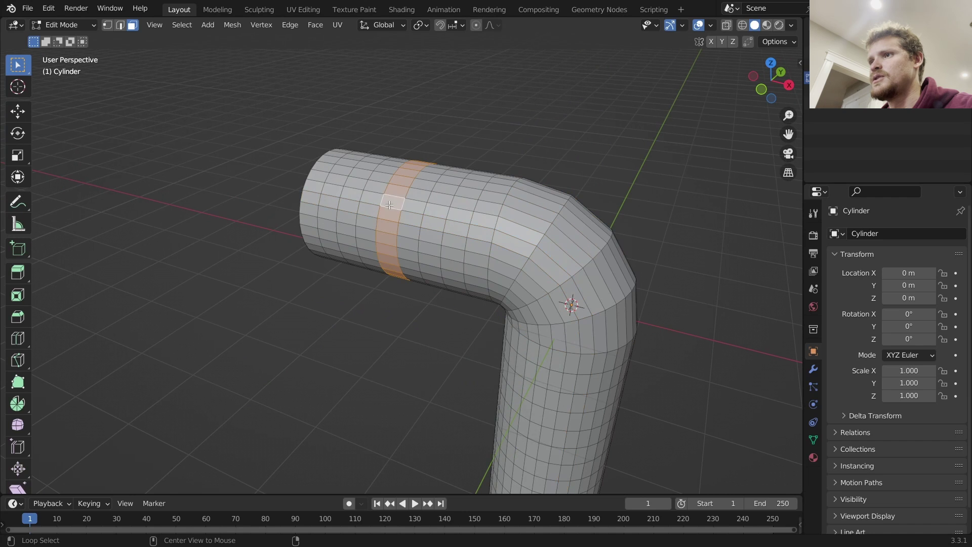
{"action": "left_click", "coordinate": [429, 203], "text": "alt+shift"}
{"action": "left_click", "coordinate": [417, 200], "text": "alt+shift"}
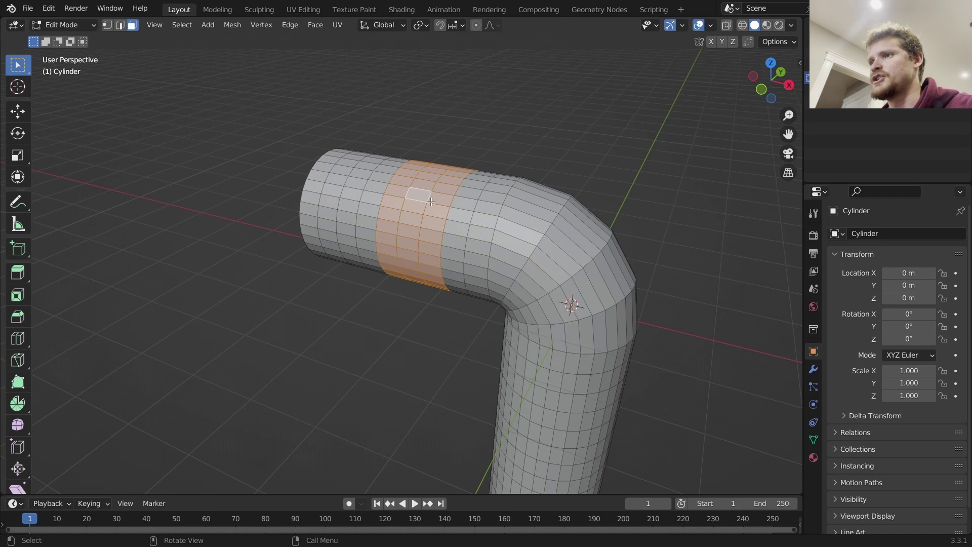
Bend the arm band 90 degrees with Simple Bend and return to Object Mode.
{"action": "right_click", "coordinate": [431, 202]}
{"action": "left_click", "coordinate": [403, 271]}
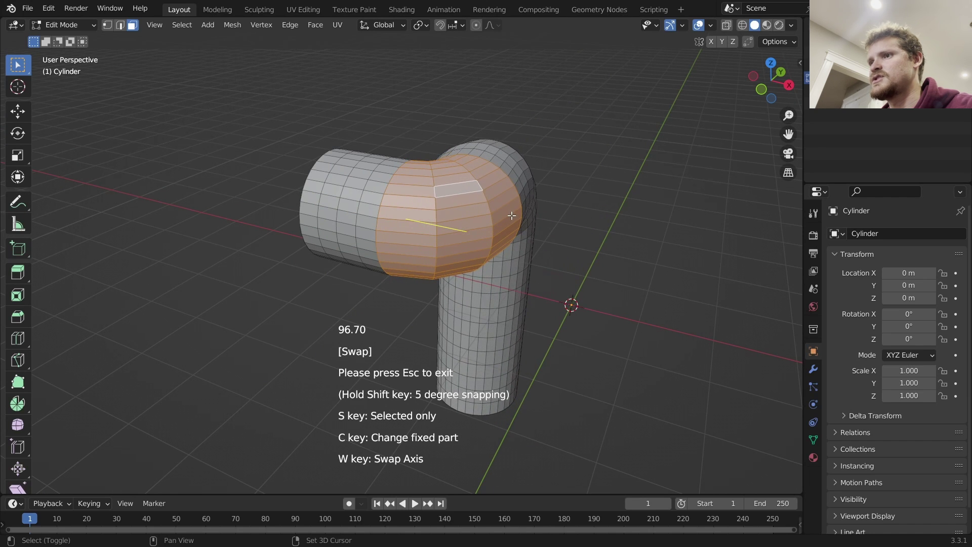
{"action": "left_click", "coordinate": [508, 214]}
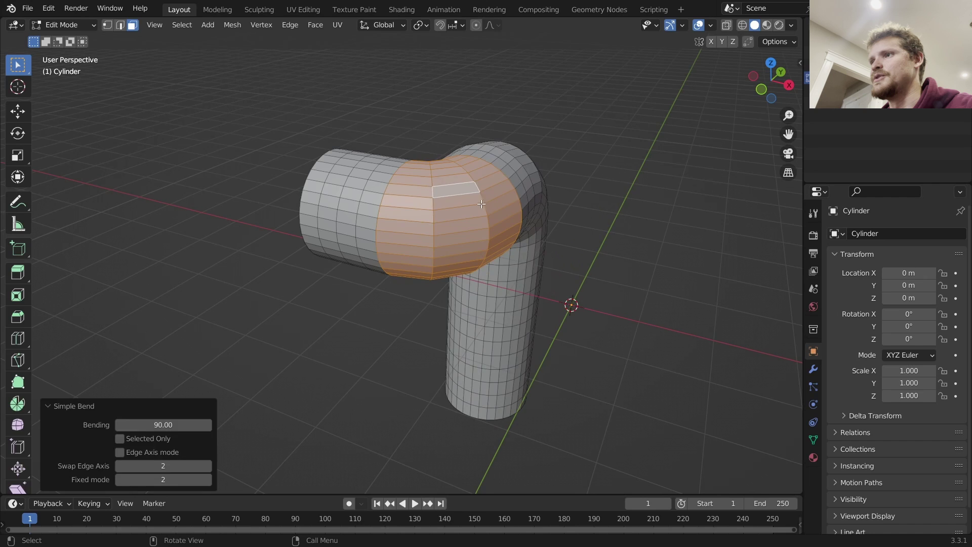
{"action": "key", "text": "Tab"}
{"action": "middle_click_drag", "start_coordinate": [509, 208], "coordinate": [428, 225]}
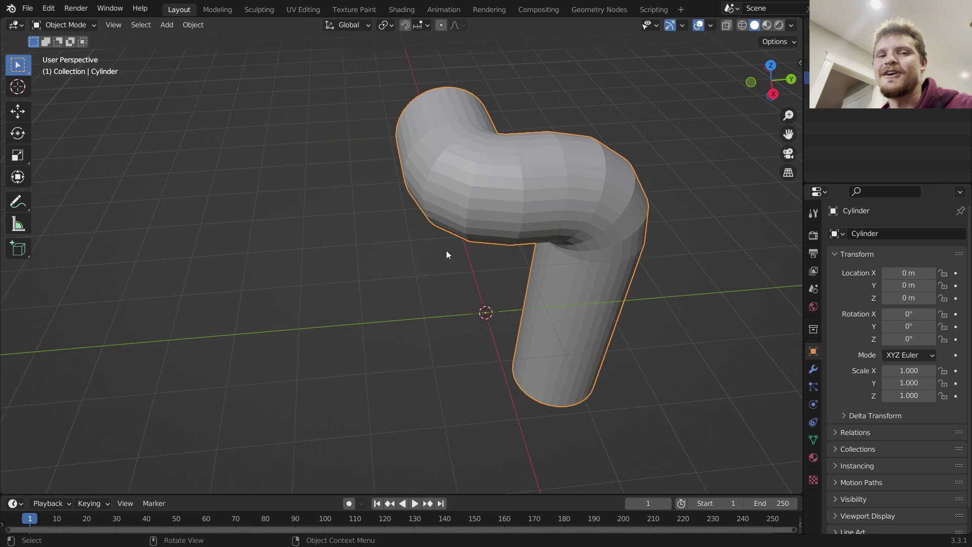
In Edit Mode, select a face ring on the pipe's lower vertical section.
{"action": "key", "text": "Tab"}
{"action": "middle_click_drag", "start_coordinate": [595, 234], "coordinate": [501, 229], "text": "shift"}
{"action": "middle_click_drag", "start_coordinate": [494, 310], "coordinate": [455, 257], "text": "shift"}
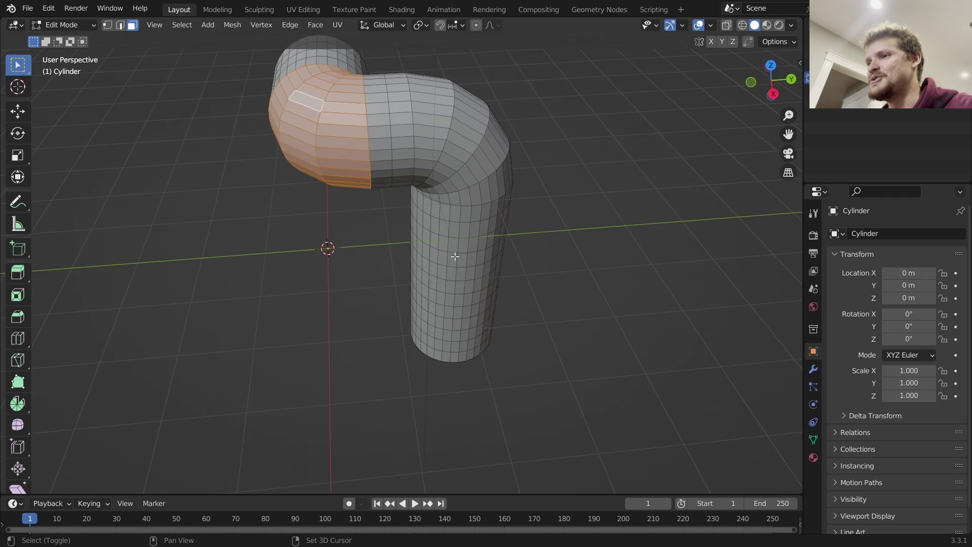
{"action": "left_click", "coordinate": [454, 292], "text": "alt"}
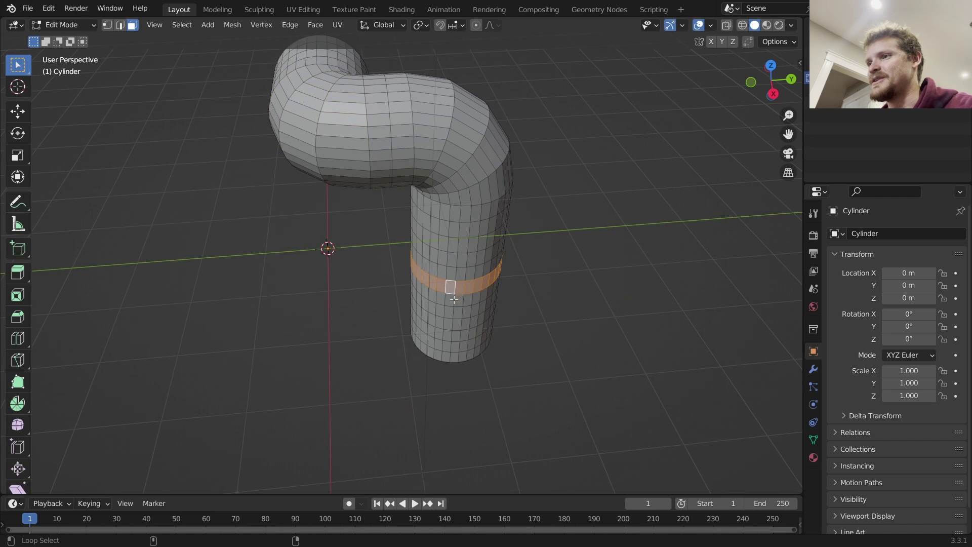
{"action": "left_click", "coordinate": [464, 335], "text": "alt+shift"}
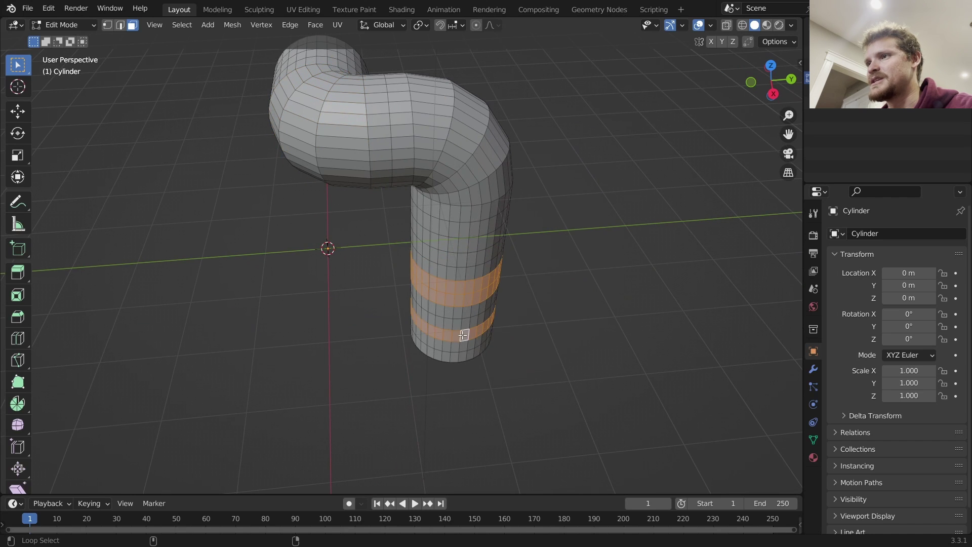
{"action": "left_click", "coordinate": [463, 306], "text": "alt"}
{"action": "left_click", "coordinate": [463, 291], "text": "alt+shift"}
Bend that ring 90 degrees with Simple Bend into a U shape and return to Object Mode.
{"action": "right_click", "coordinate": [461, 292]}
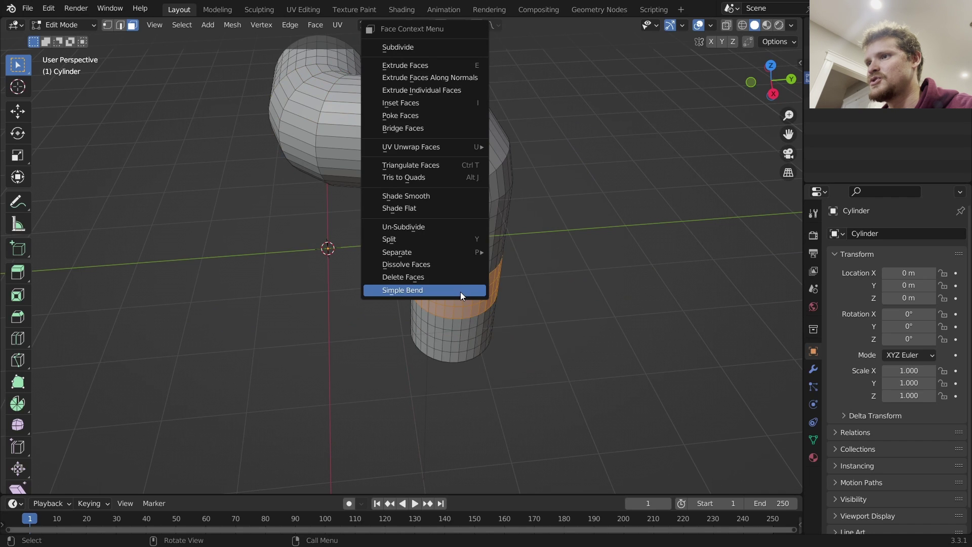
{"action": "left_click", "coordinate": [461, 292]}
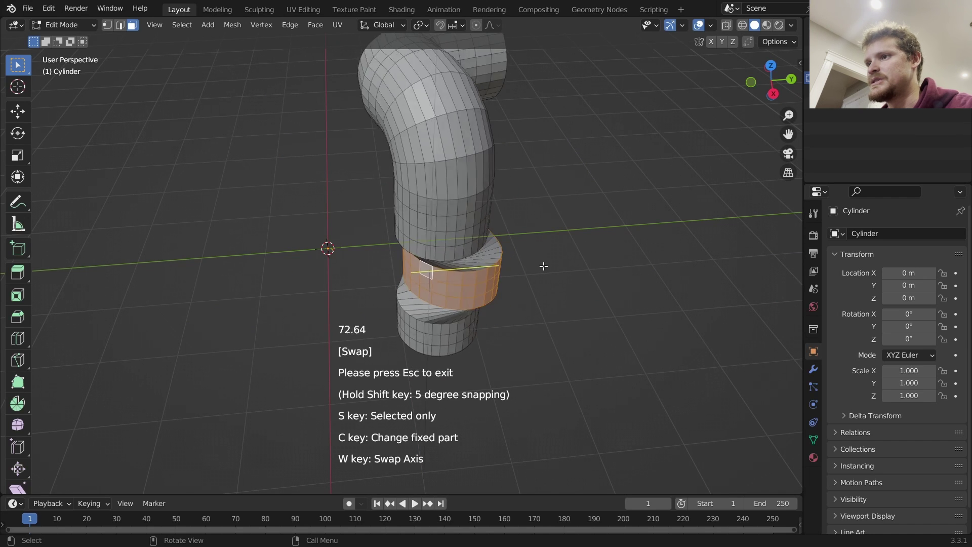
{"action": "key", "text": "c"}
{"action": "key", "text": "w"}
{"action": "key", "text": "w"}
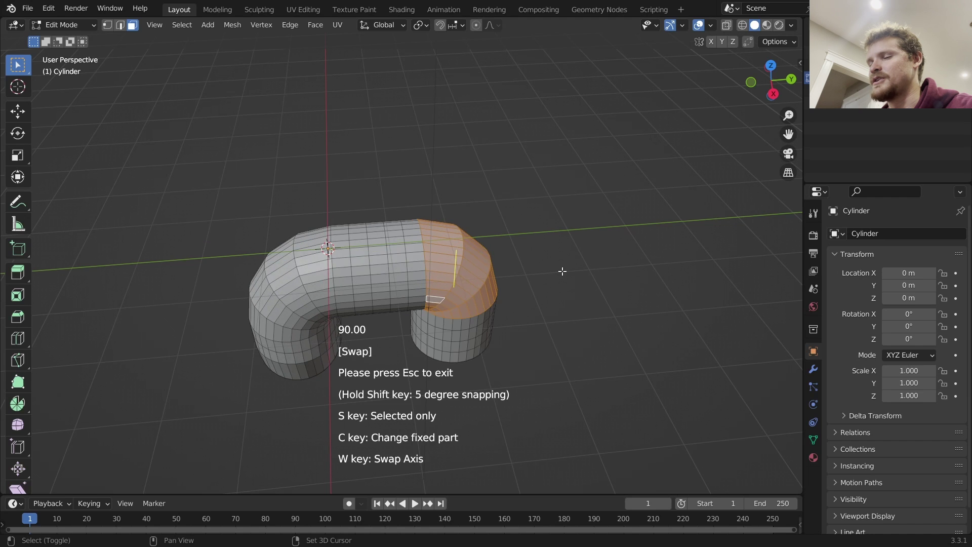
{"action": "left_click", "coordinate": [560, 272]}
{"action": "key", "text": "Tab"}
{"action": "middle_click_drag", "start_coordinate": [483, 268], "coordinate": [696, 265]}
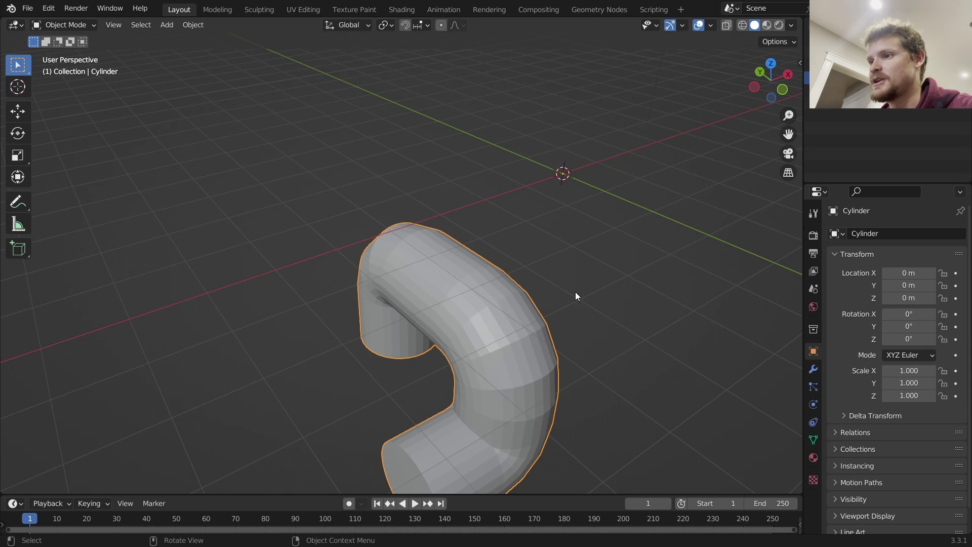
{"action": "scroll", "coordinate": [502, 313], "scroll_direction": "up", "scroll_amount": 4}
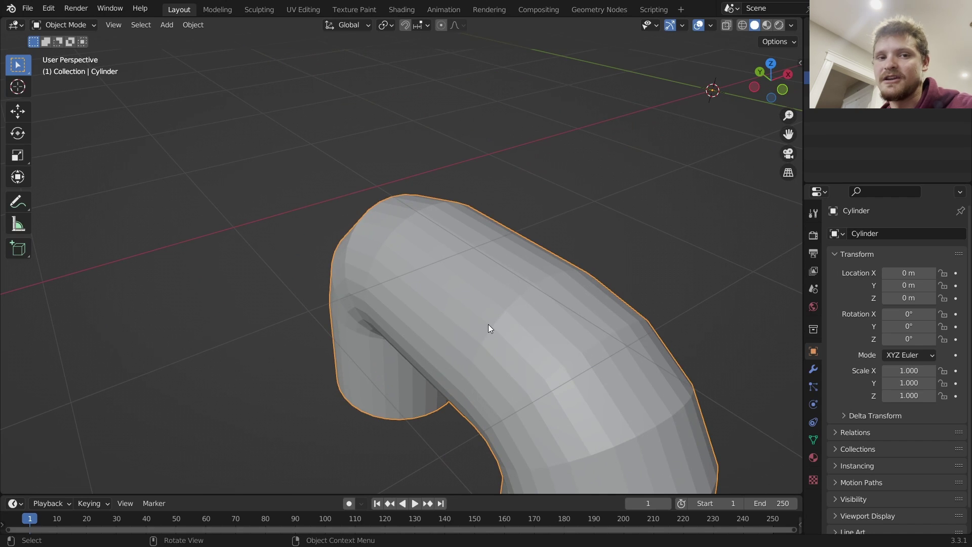
{"action": "scroll", "coordinate": [512, 321], "scroll_direction": "down", "scroll_amount": 4}
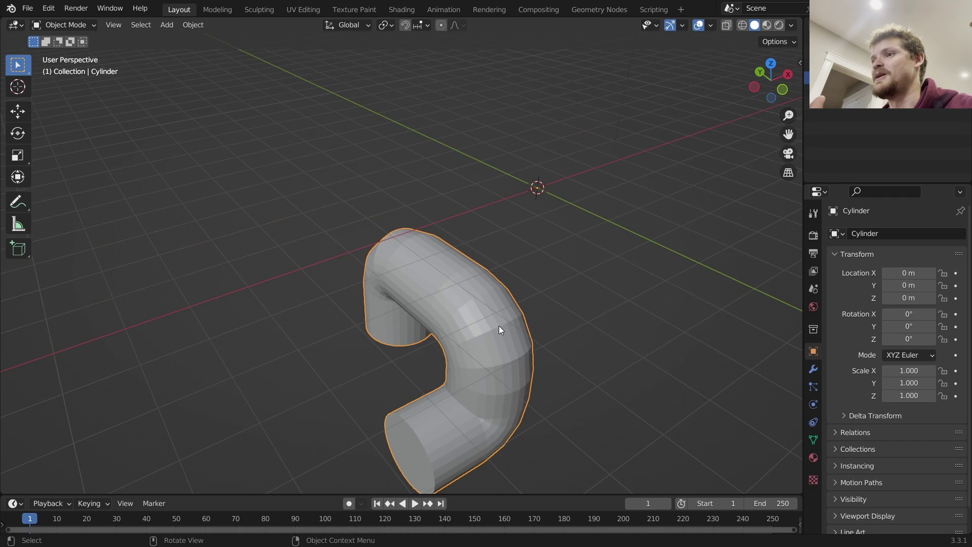